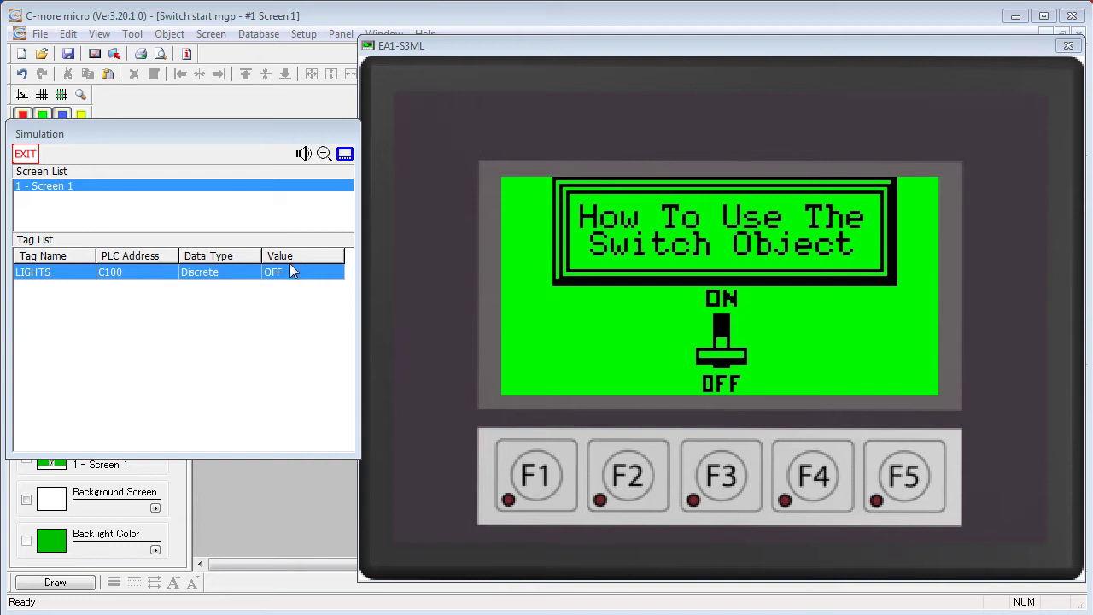
- Flip the simulated switch to turn its LIGHTS tag on
click(715, 345)
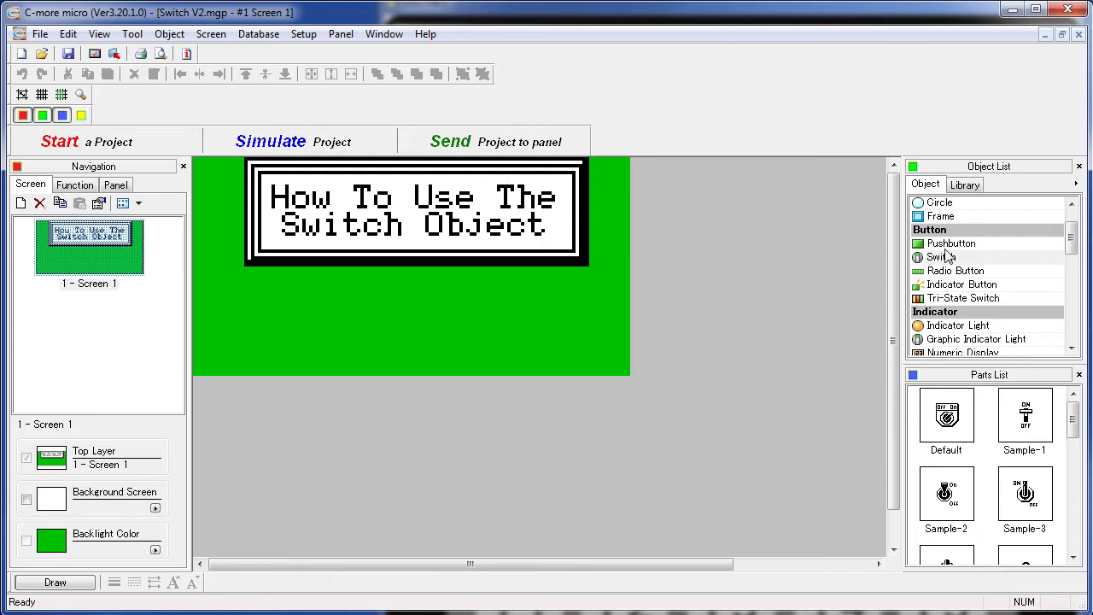
- Place Switch1 tagged LIGHTS1, trying Bar On-Off but keeping the Legend On-Off style
click(941, 257)
click(216, 265)
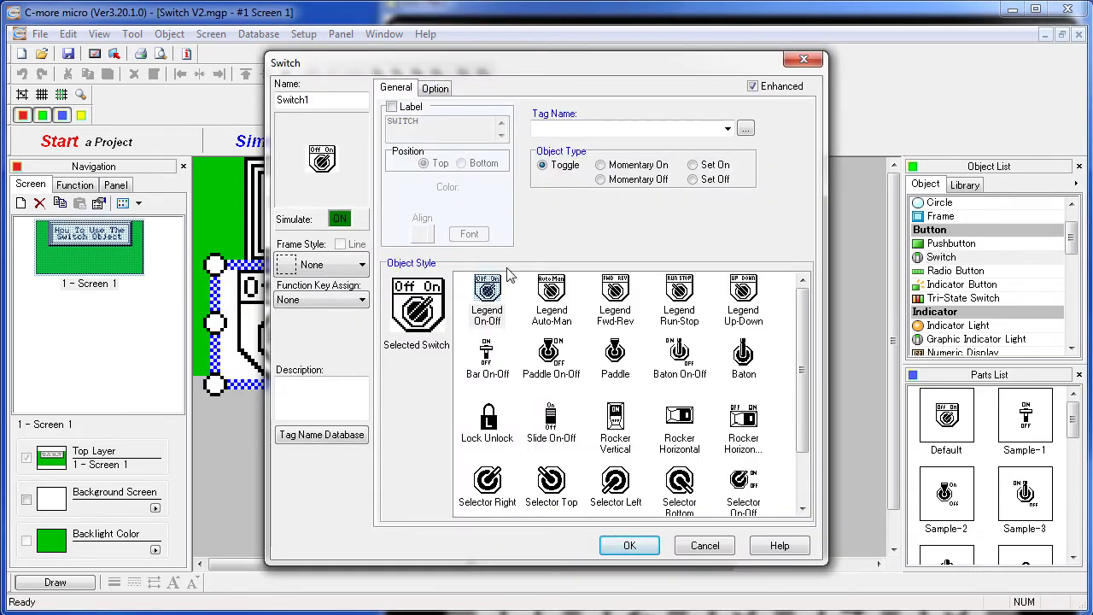
click(727, 130)
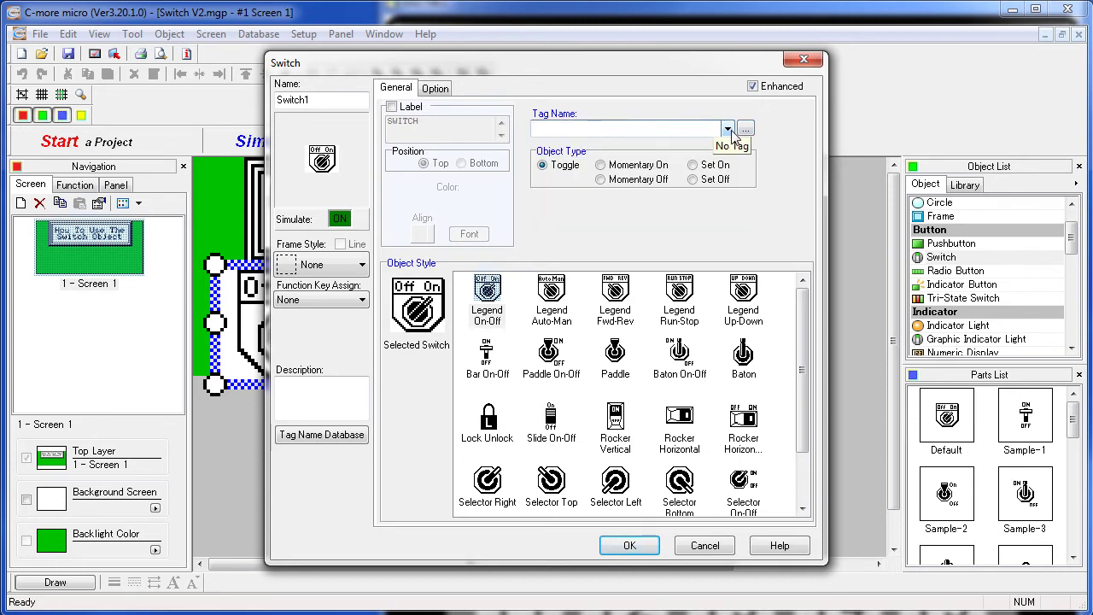
click(582, 158)
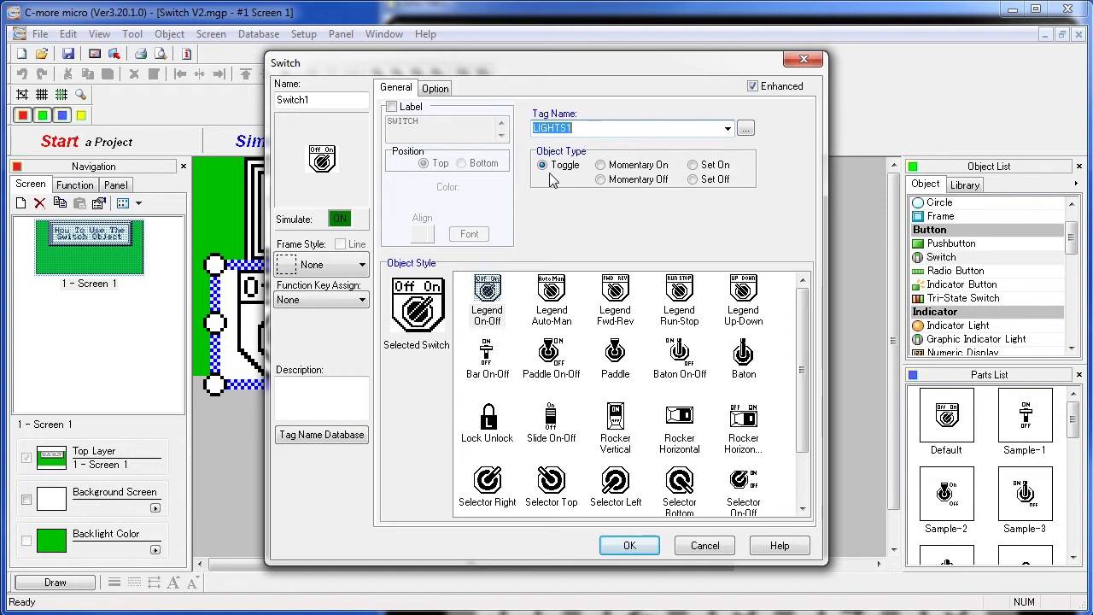
key(Down)
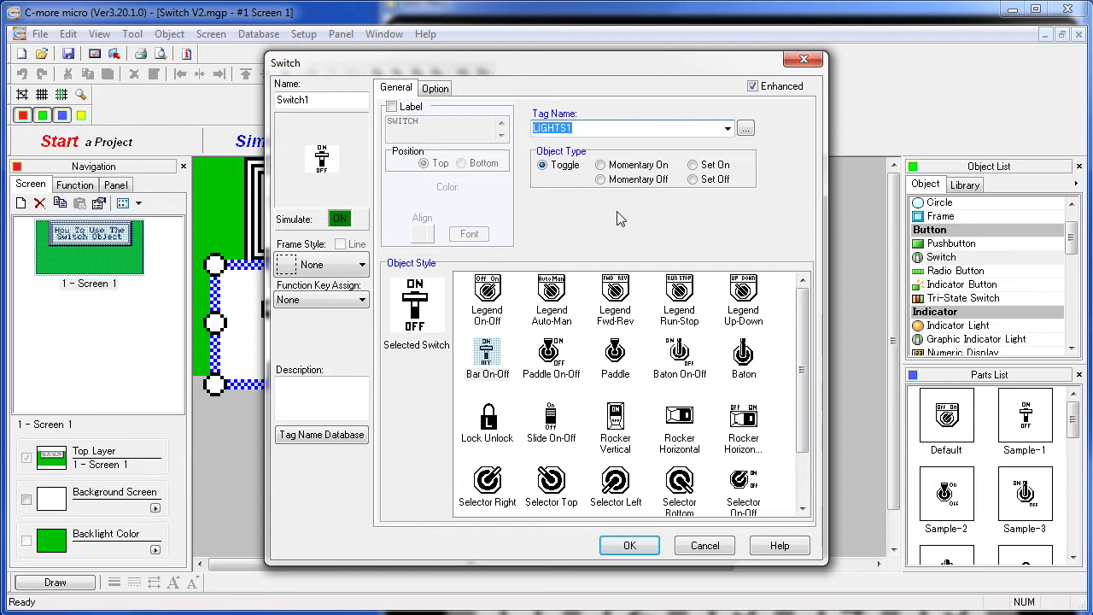
click(490, 361)
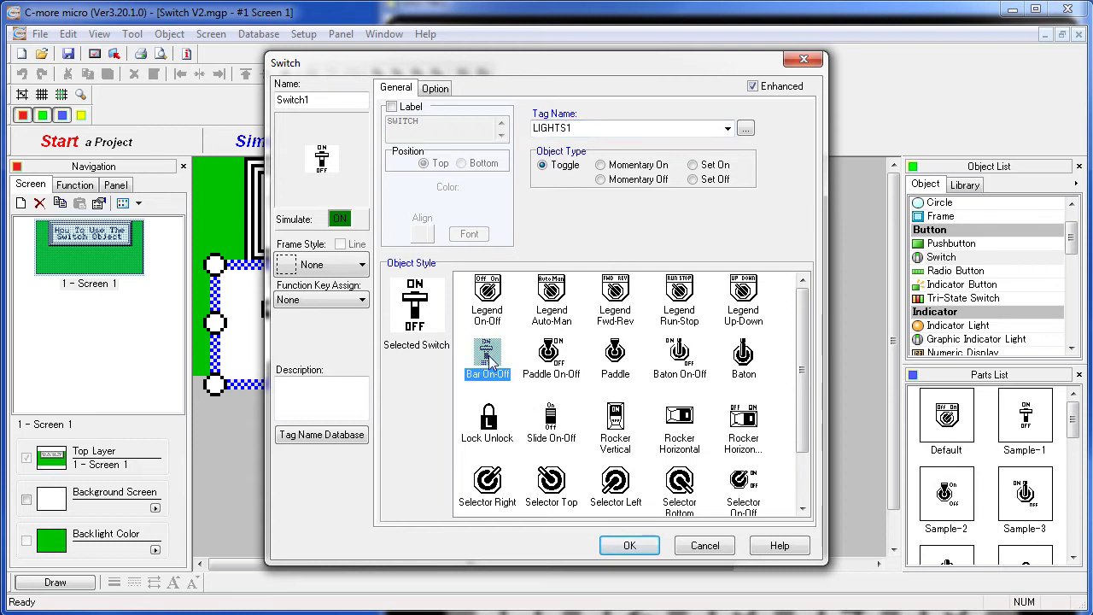
click(487, 295)
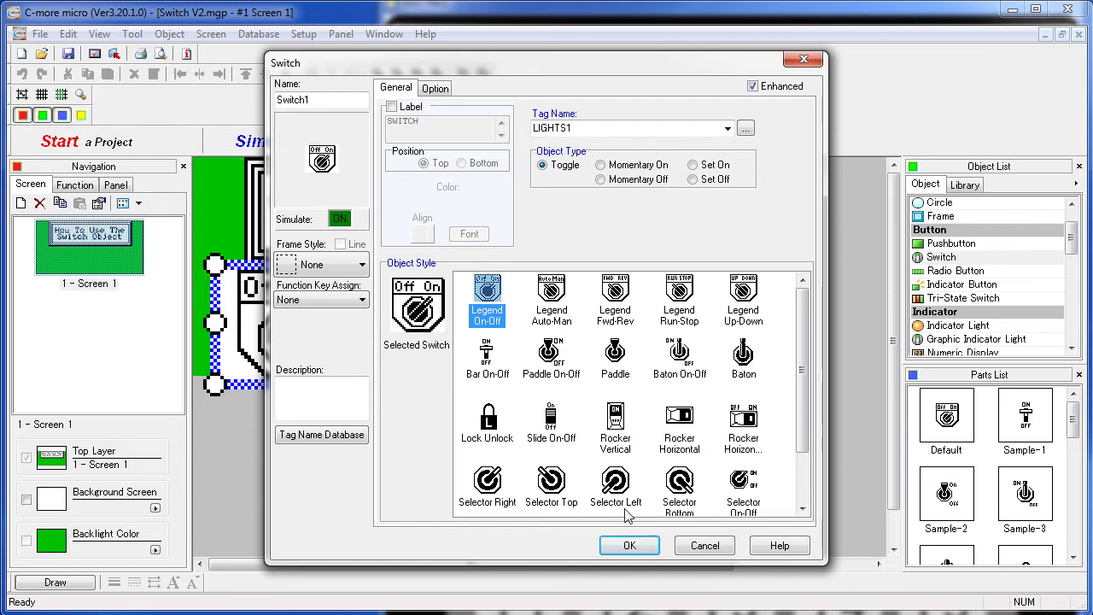
- Shrink Switch1 and paste a copy, Switch2, right beside it
click(629, 546)
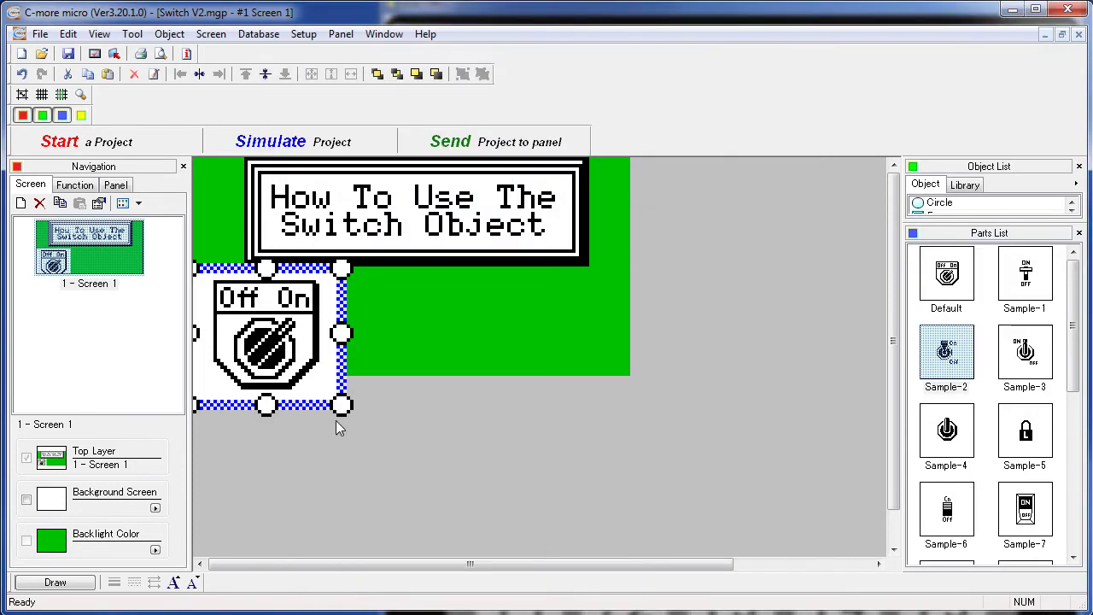
drag(341, 408, 274, 353)
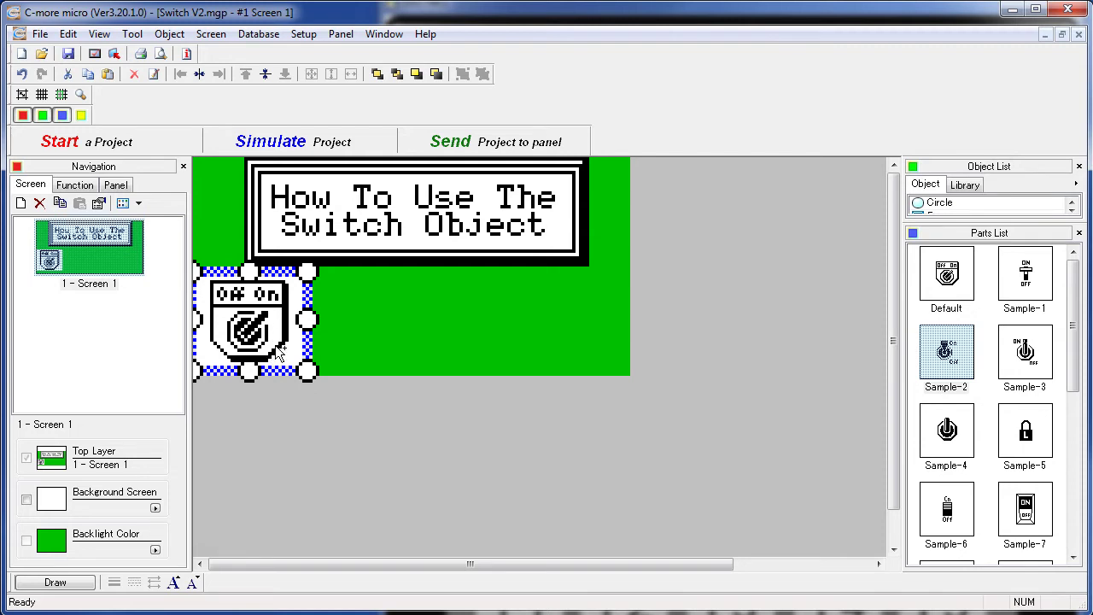
key(ctrl+c)
key(ctrl+v)
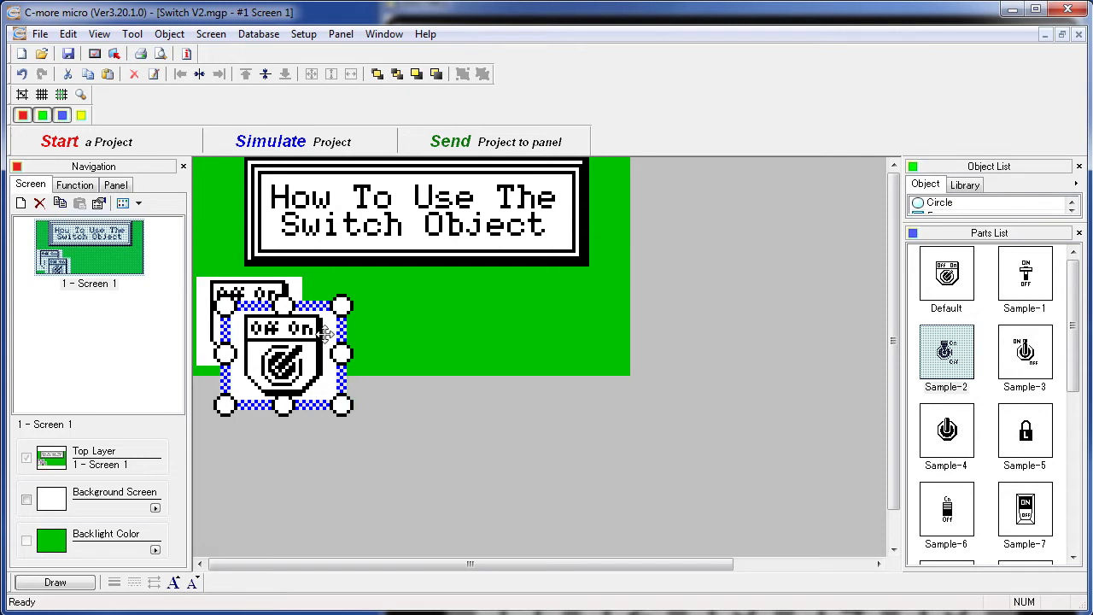
drag(301, 355, 399, 337)
- Retag the copied switch to LIGHTS2 and give it the Lock Unlock style
double_click(398, 337)
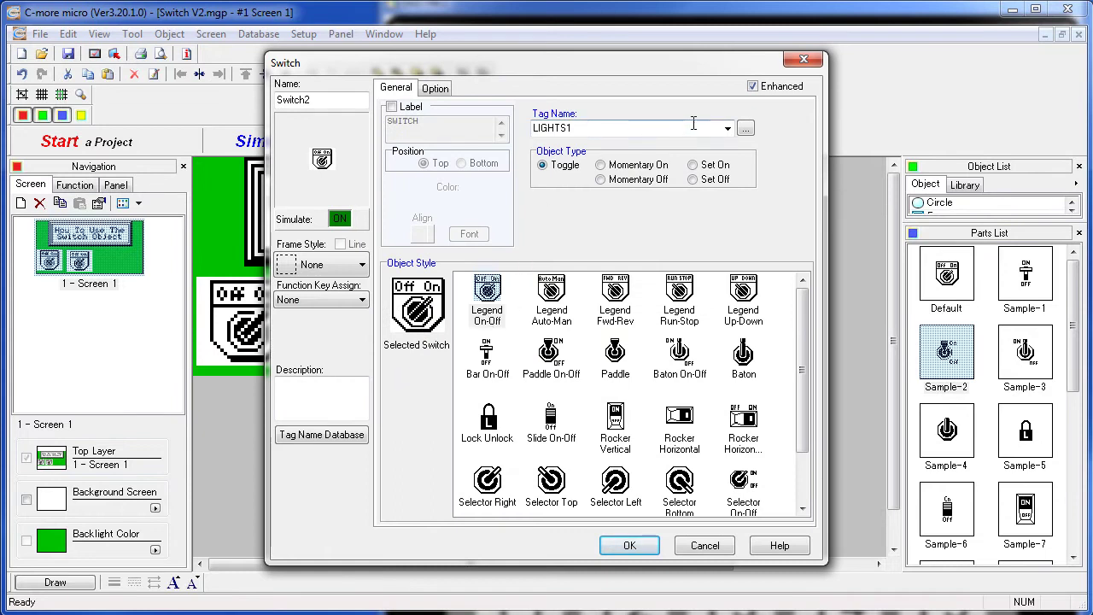
click(727, 128)
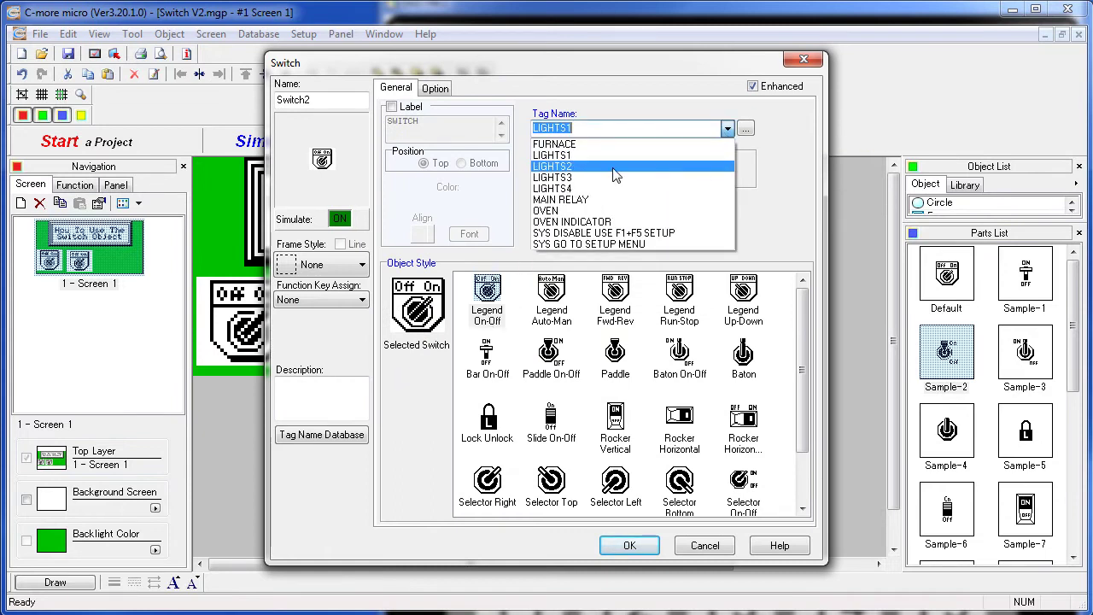
click(611, 174)
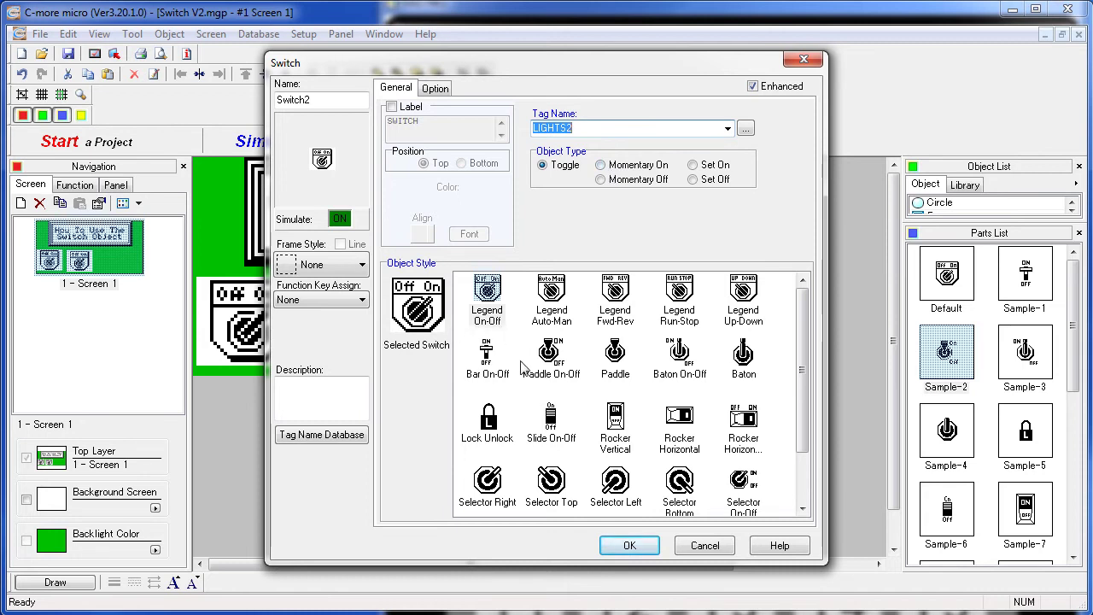
click(490, 432)
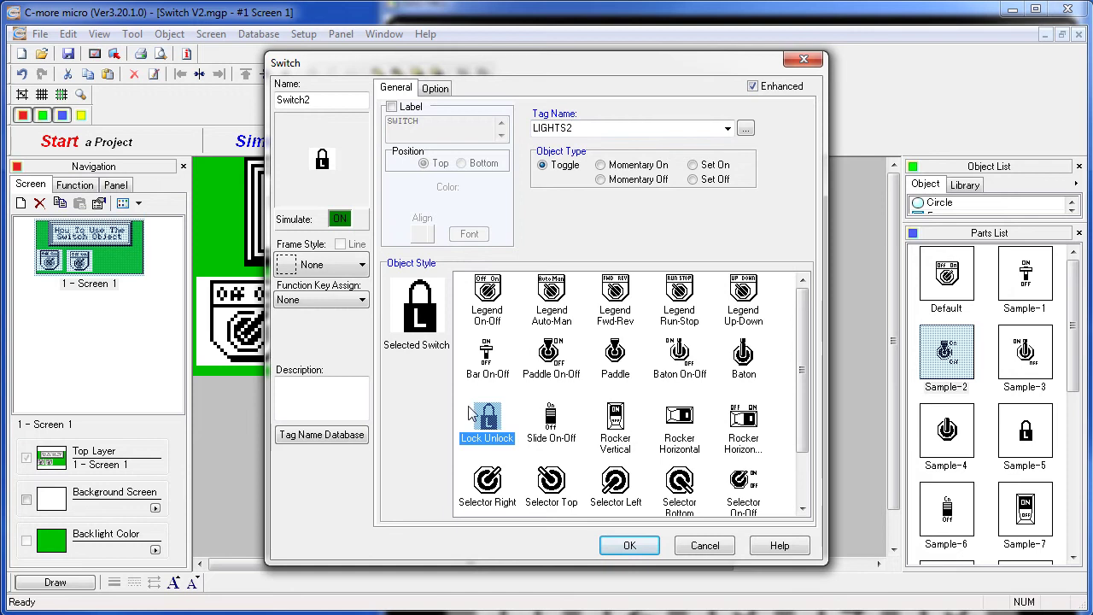
- Preview the lock switch's unlocked OFF and locked ON images
drag(337, 69, 540, 77)
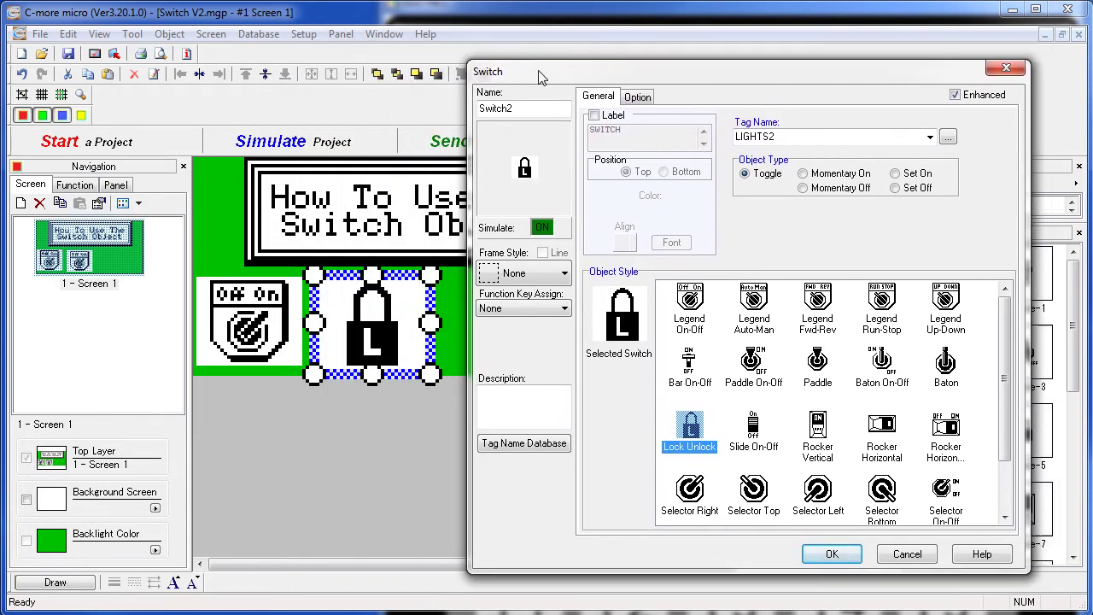
click(543, 230)
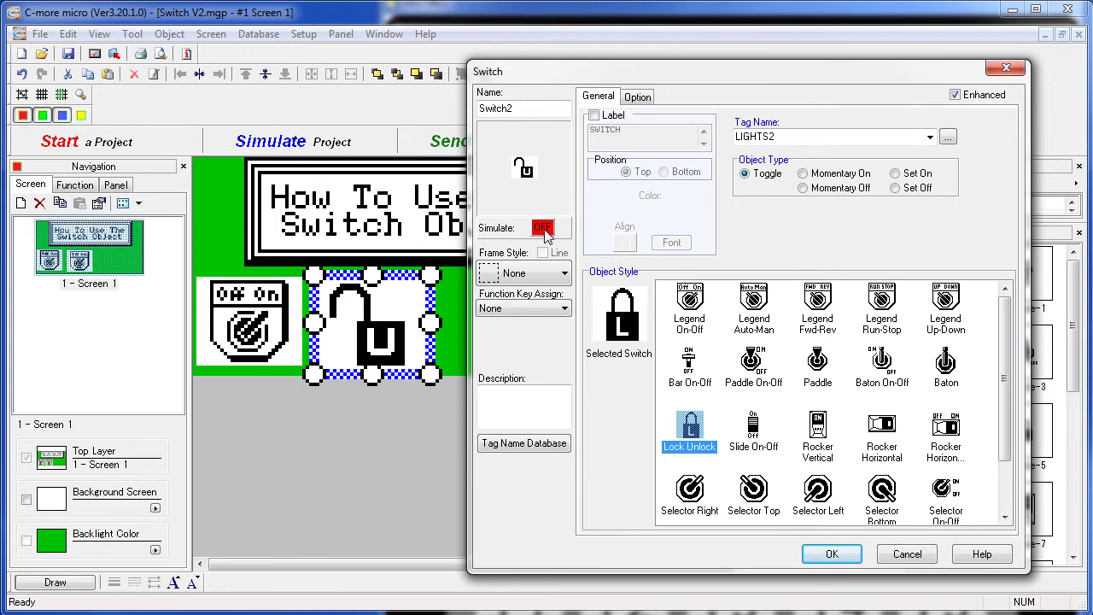
click(543, 231)
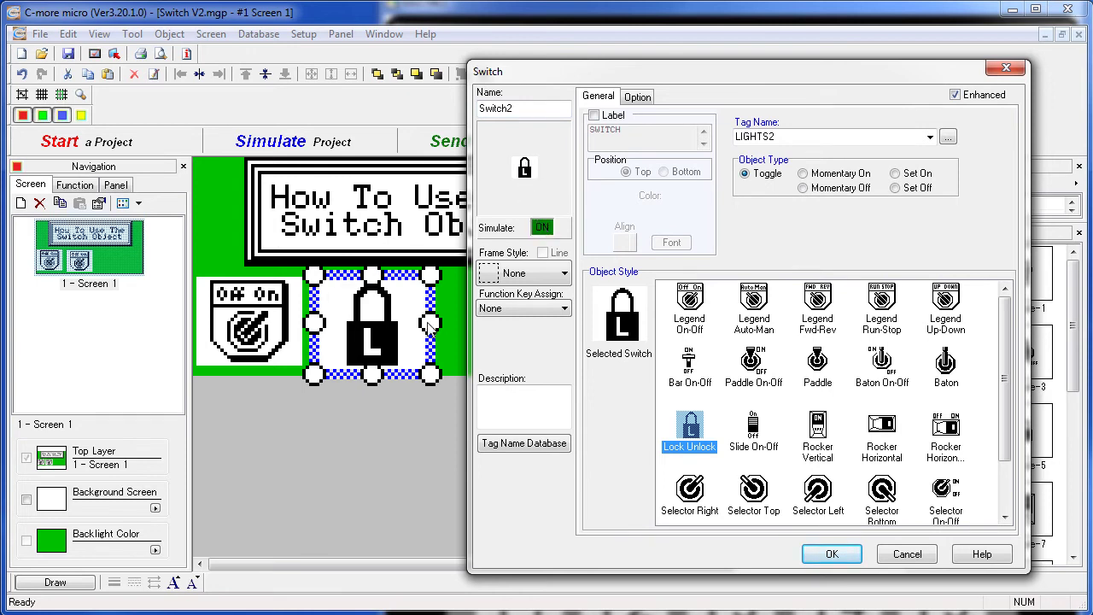
click(538, 232)
click(538, 232)
- Narrow the lock switch and drop the Sample-2 paddle switch beside it
click(833, 555)
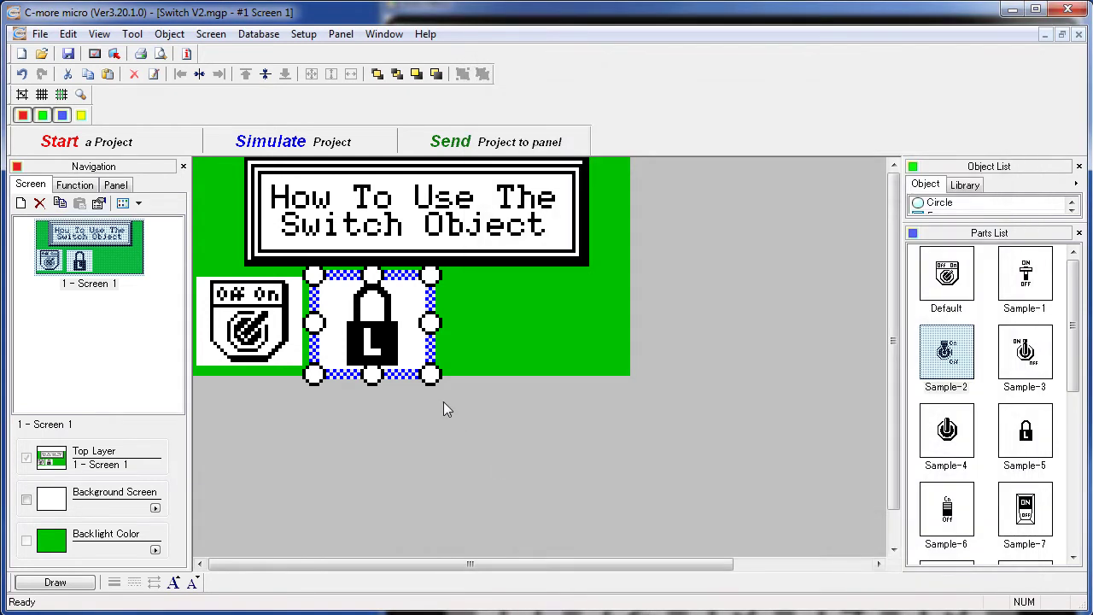
drag(435, 373, 393, 373)
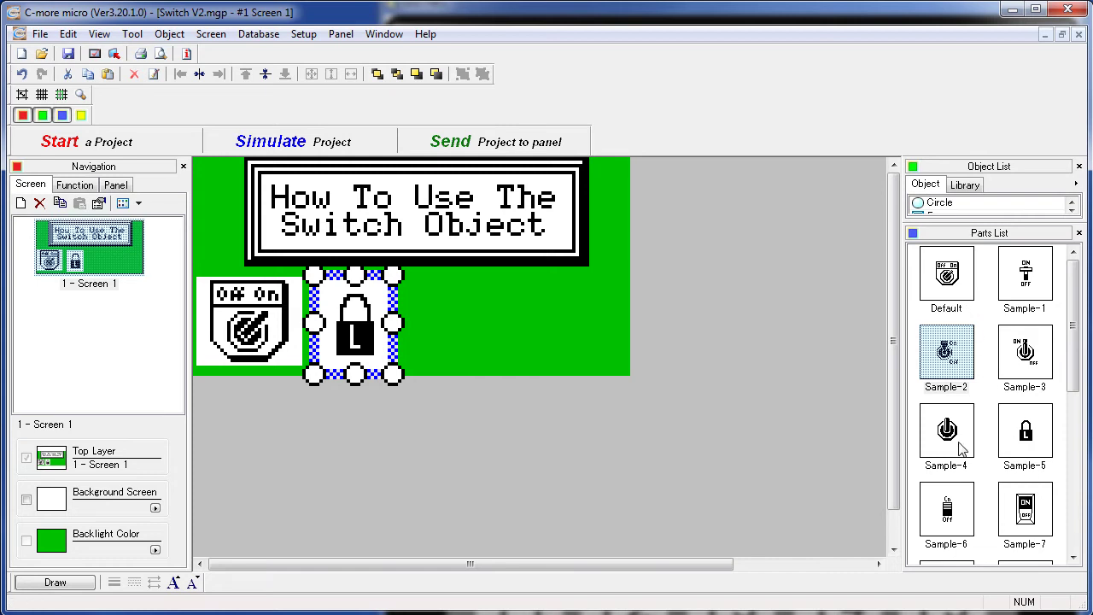
drag(955, 357, 506, 324)
drag(411, 278, 427, 279)
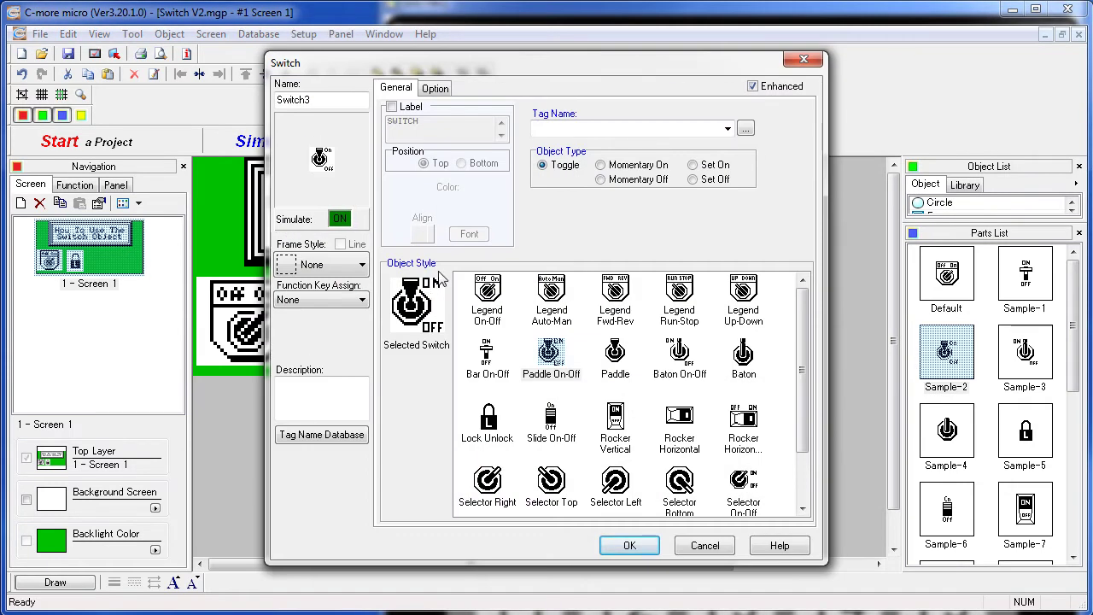
- Tag the new paddle switch LIGHTS3 and accept its settings
click(727, 128)
click(785, 143)
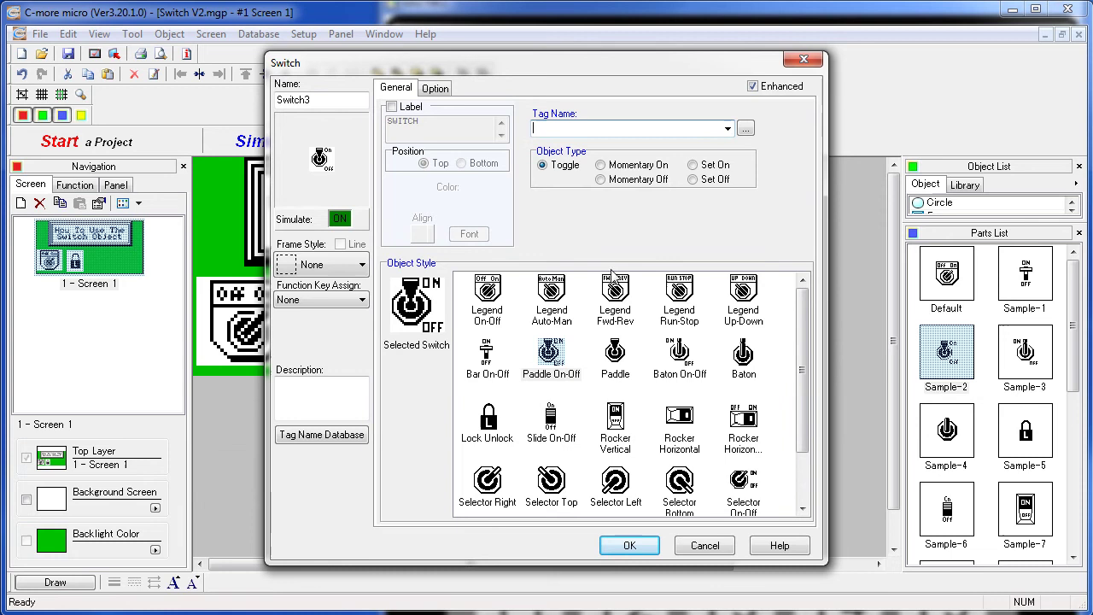
click(726, 128)
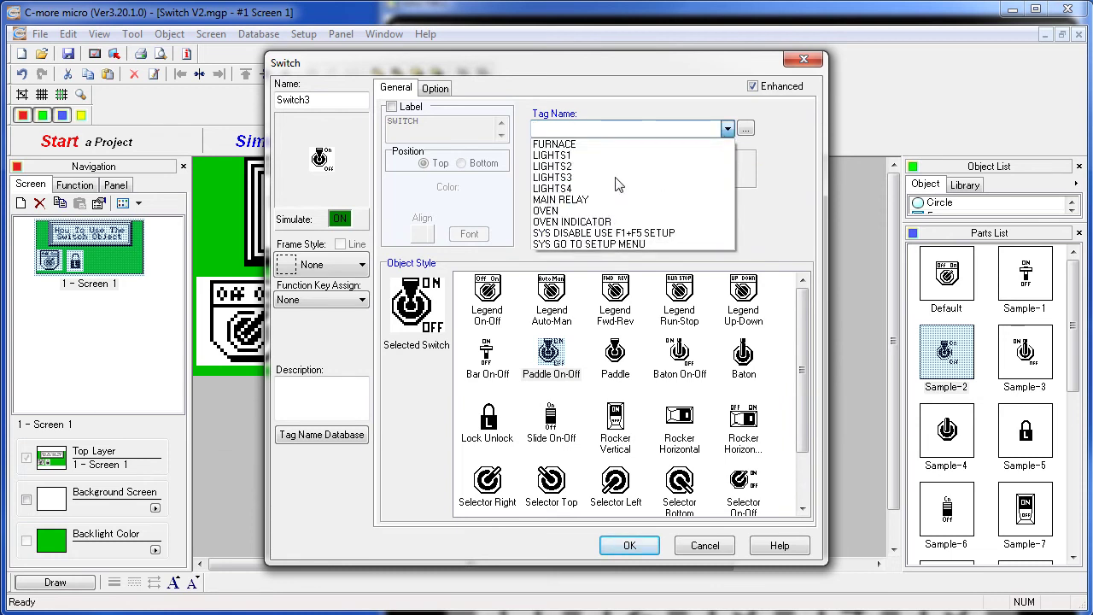
click(553, 178)
click(629, 546)
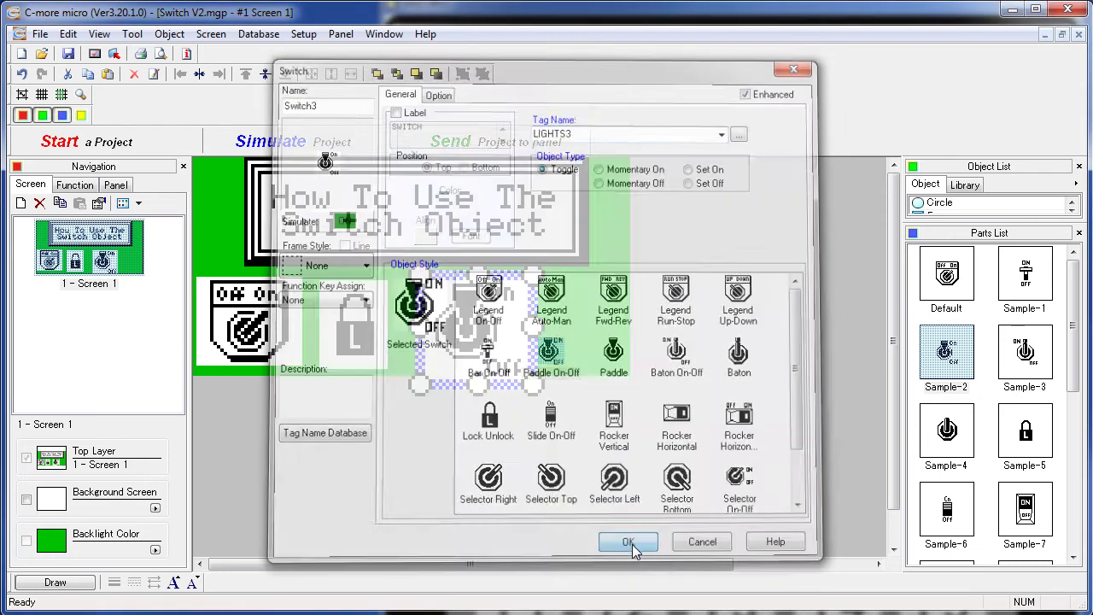
- Add a Sample-7 vertical rocker switch tagged LIGHTS4 at the right end of the row
drag(469, 332, 476, 332)
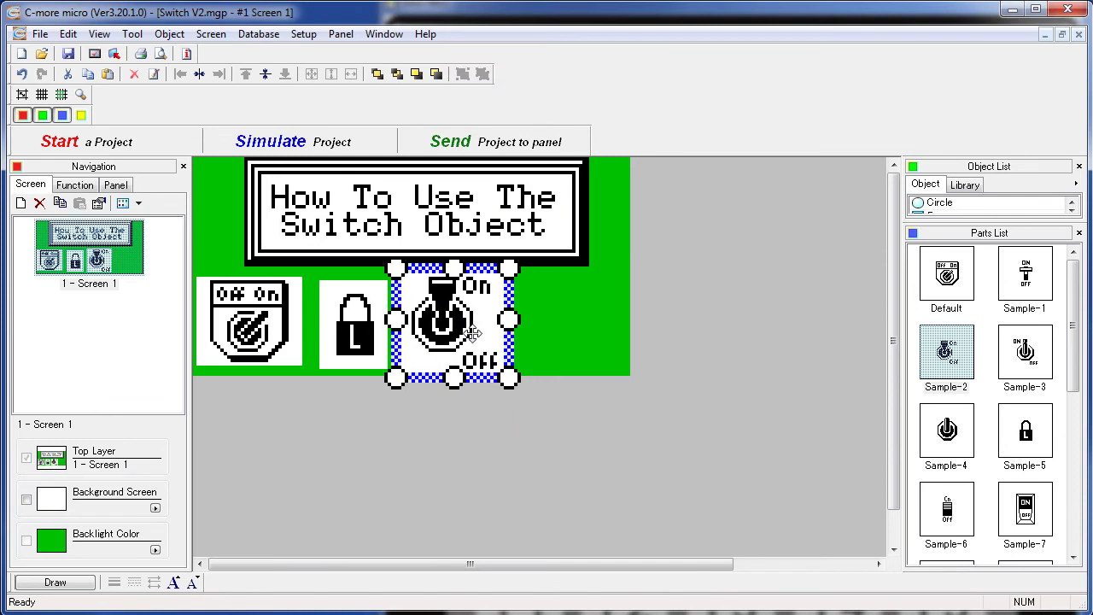
click(1025, 510)
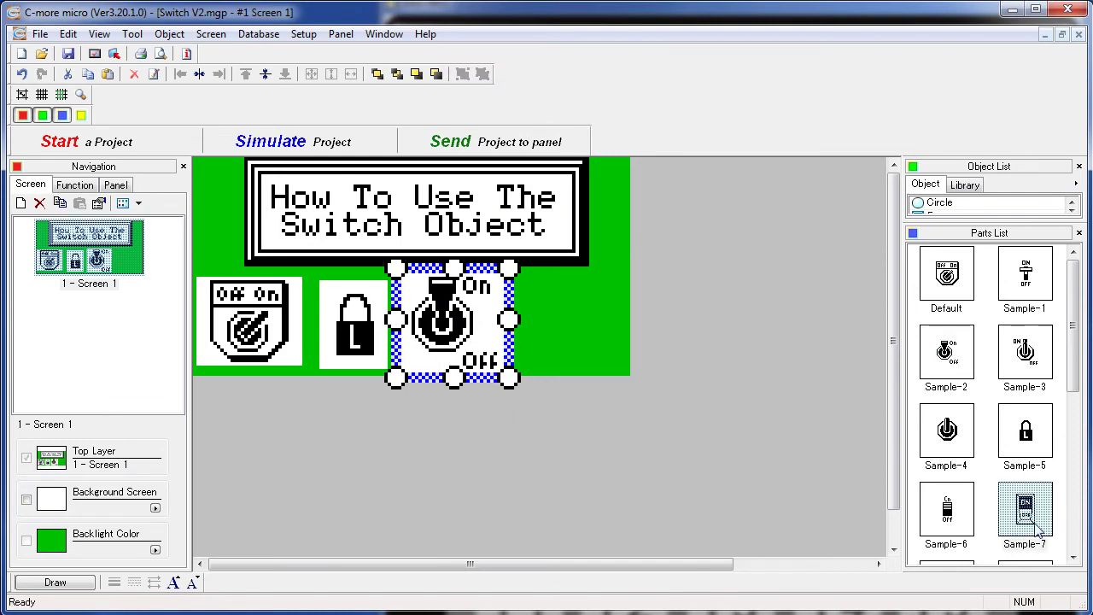
click(548, 294)
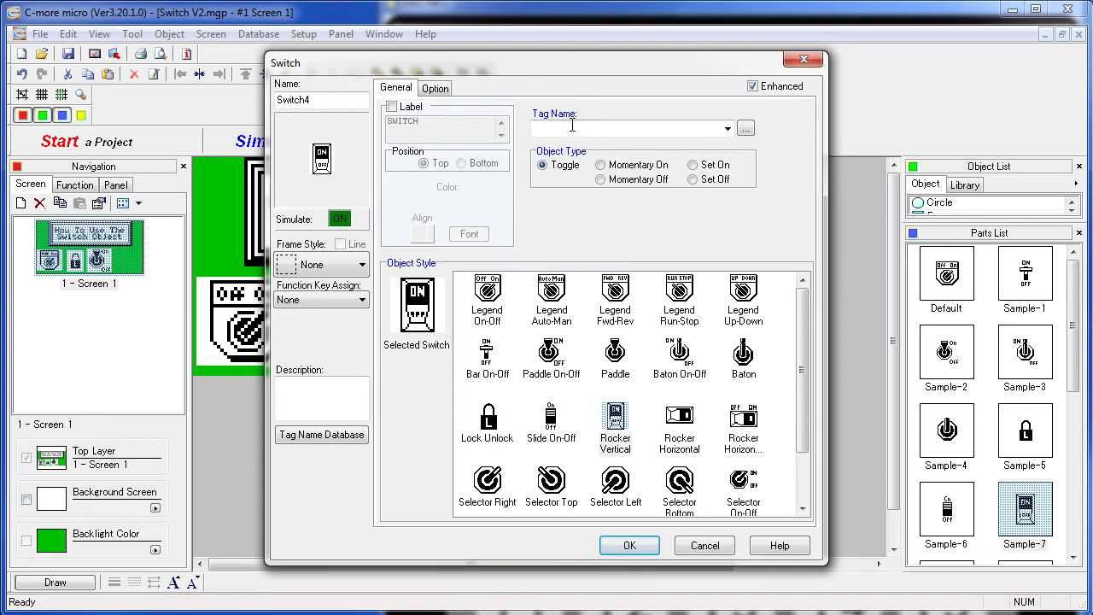
click(726, 128)
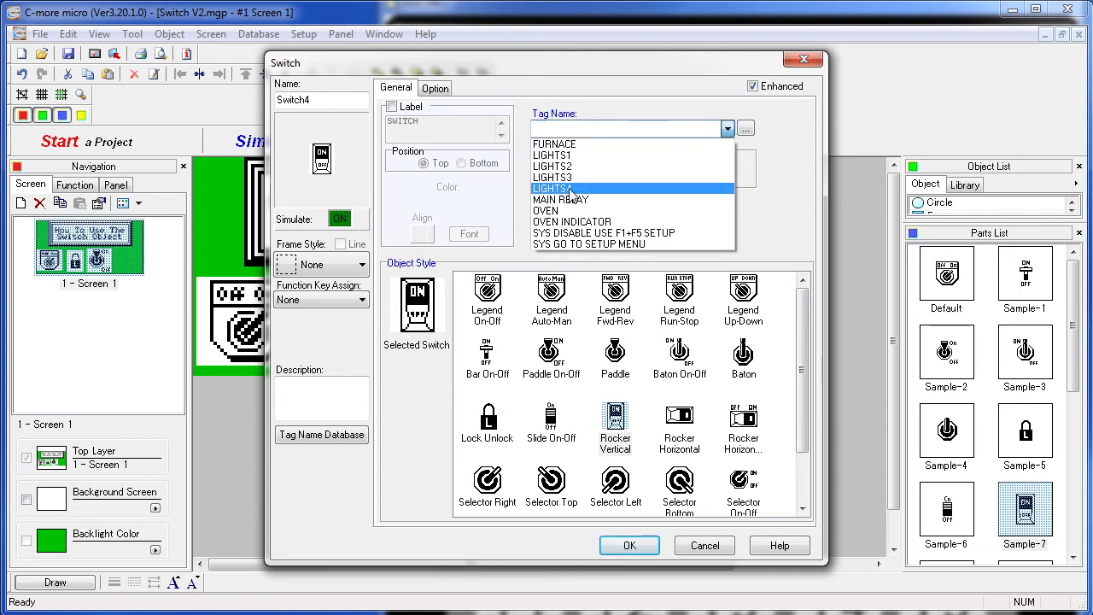
click(570, 189)
click(632, 547)
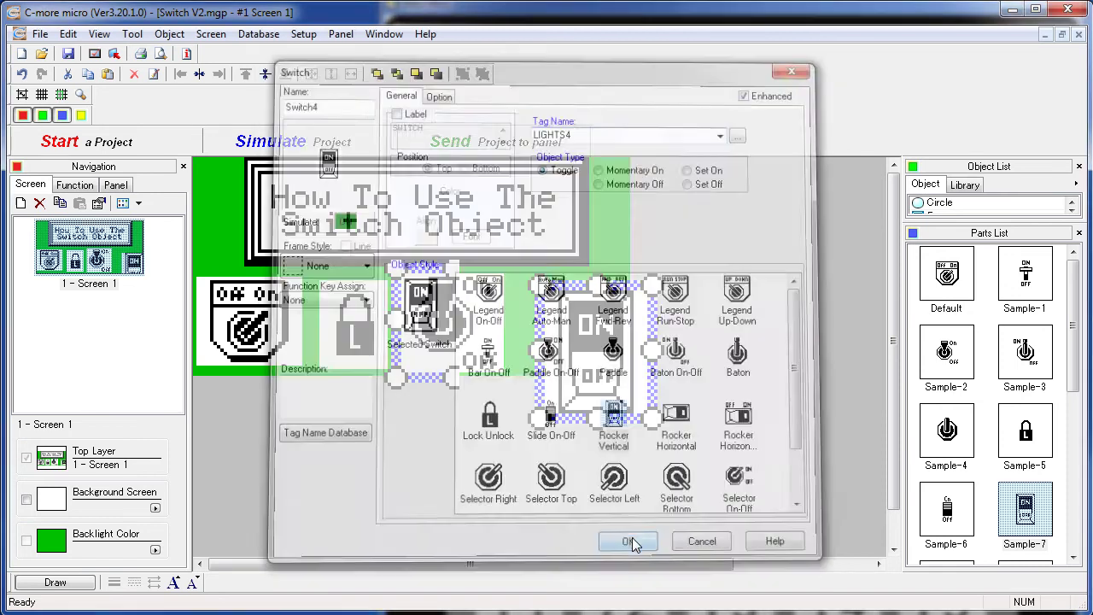
drag(591, 375, 572, 341)
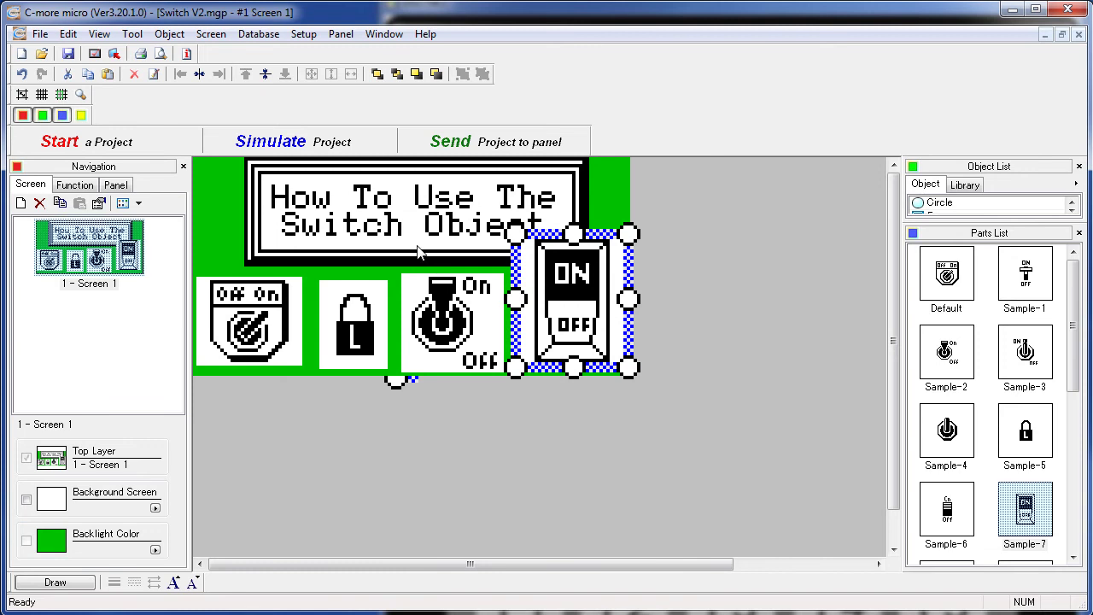
click(334, 141)
- Save the project, then turn the selector and lock switches on so LIGHTS1 and LIGHTS2 read ON
click(610, 353)
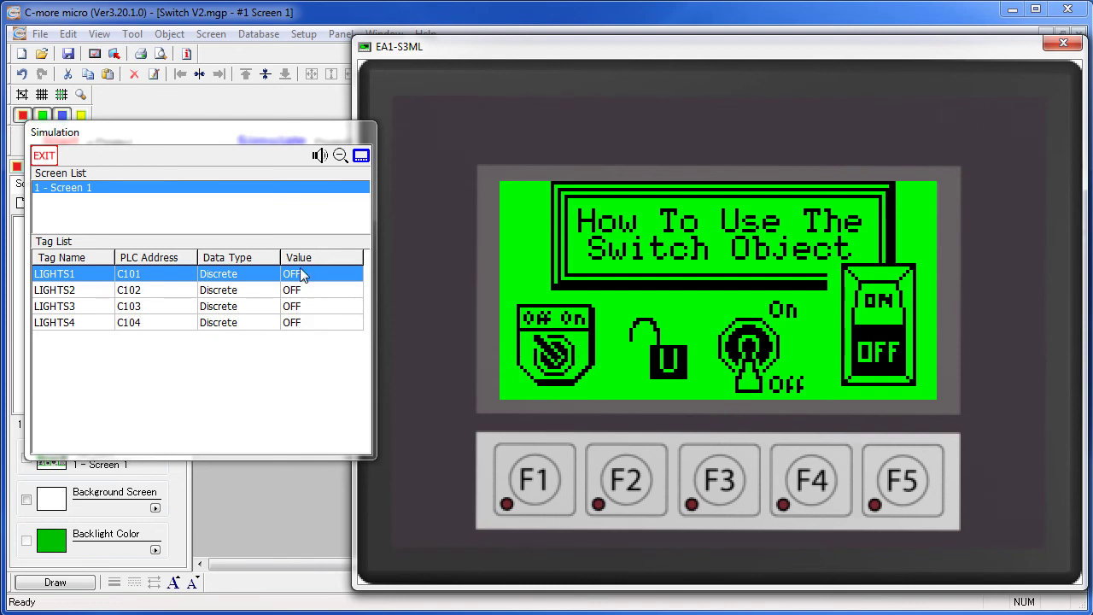
click(557, 347)
click(557, 346)
click(557, 347)
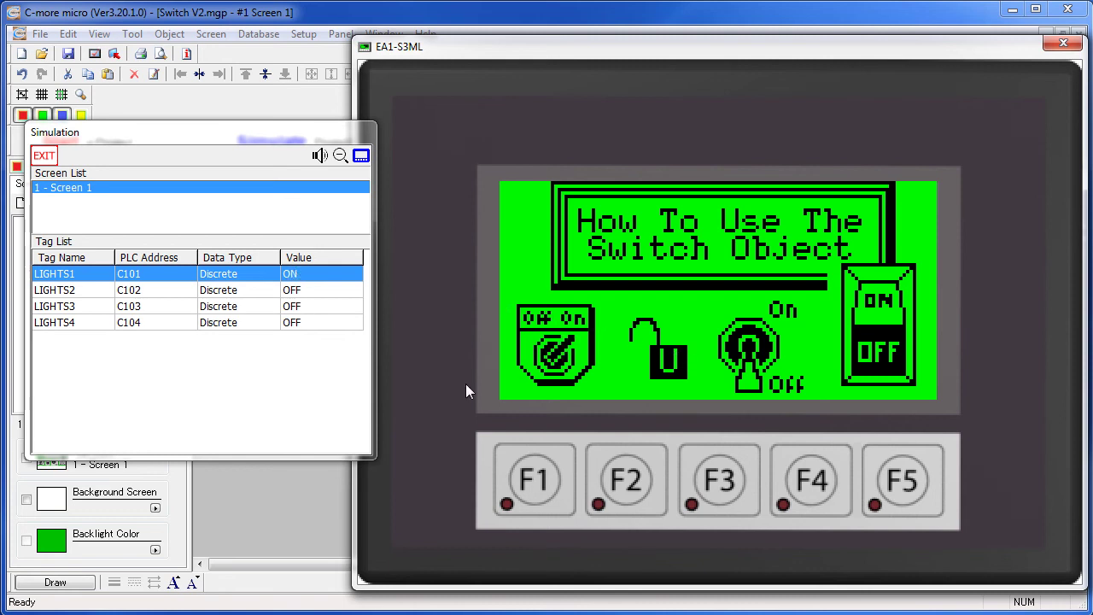
click(668, 365)
click(668, 364)
click(666, 366)
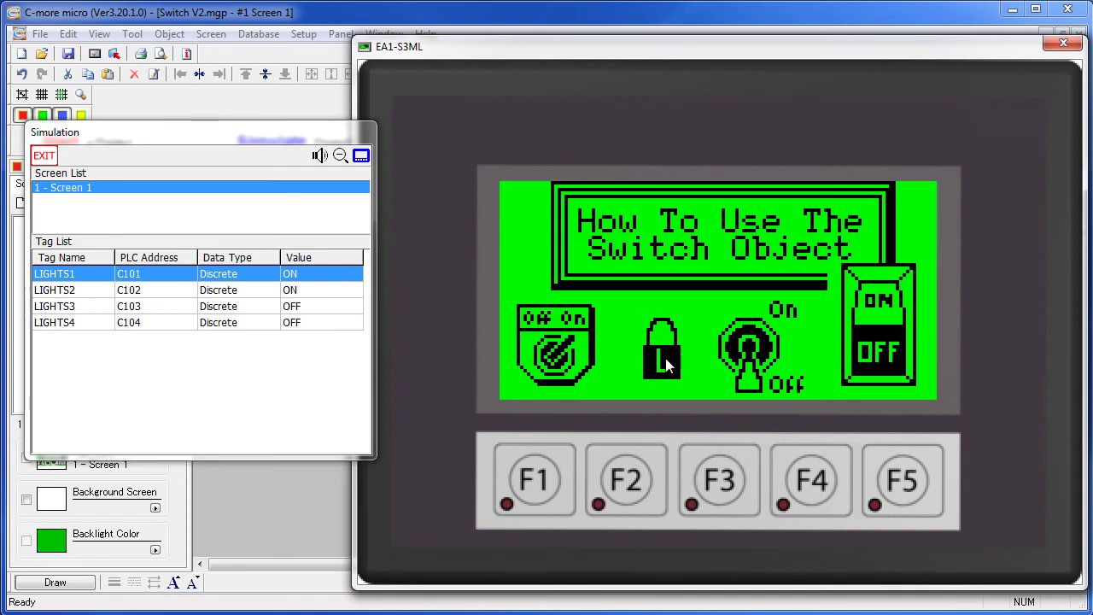
- Turn the paddle and rocker switches on so LIGHTS3 and LIGHTS4 read ON
click(765, 346)
click(765, 345)
click(765, 346)
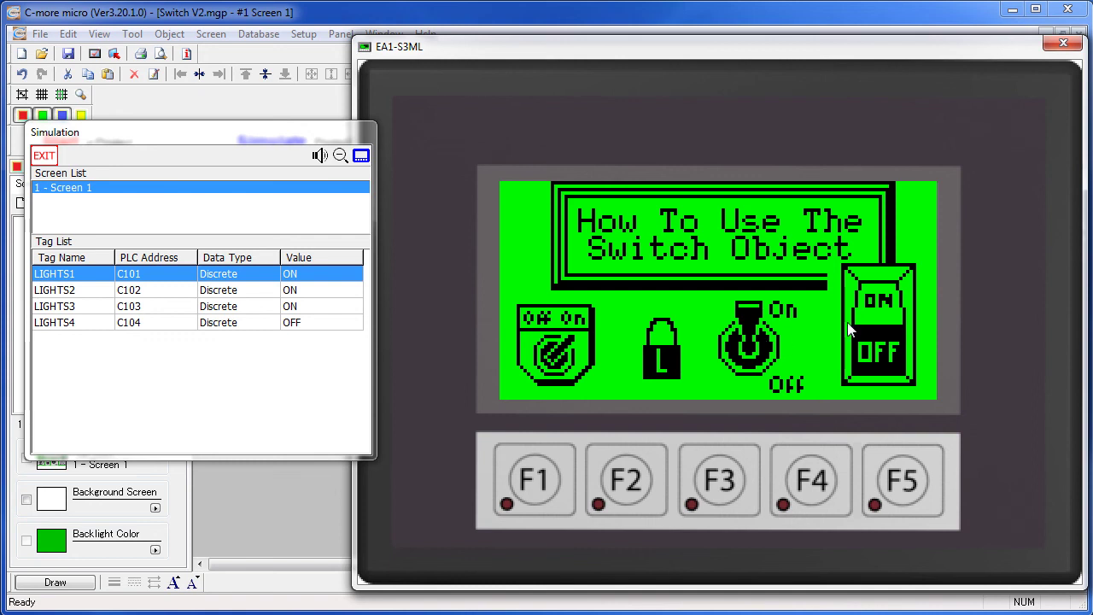
click(874, 329)
click(874, 329)
click(875, 328)
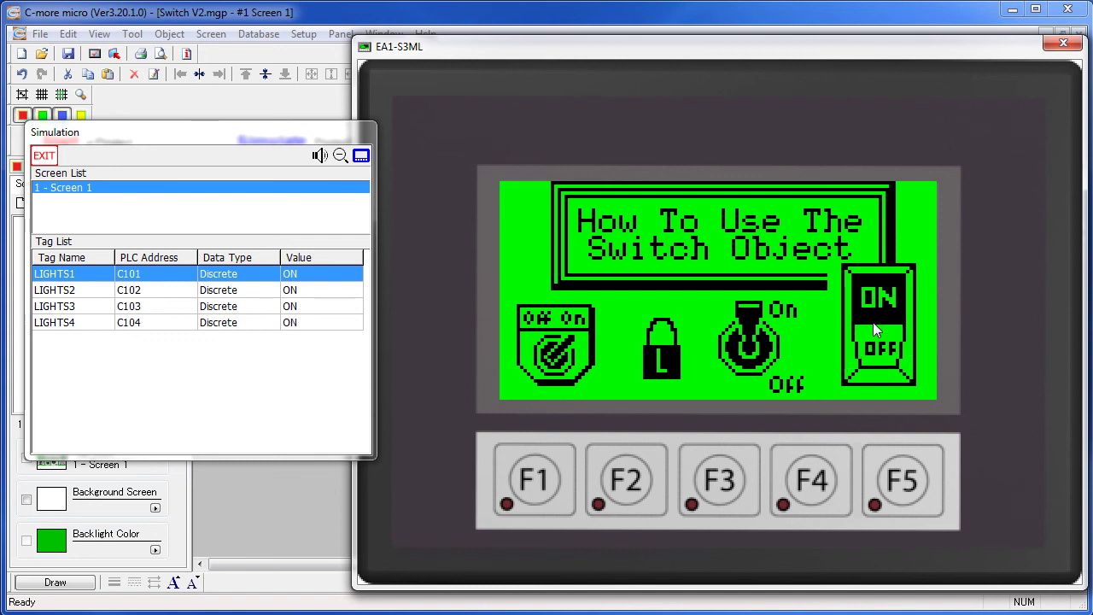
click(299, 412)
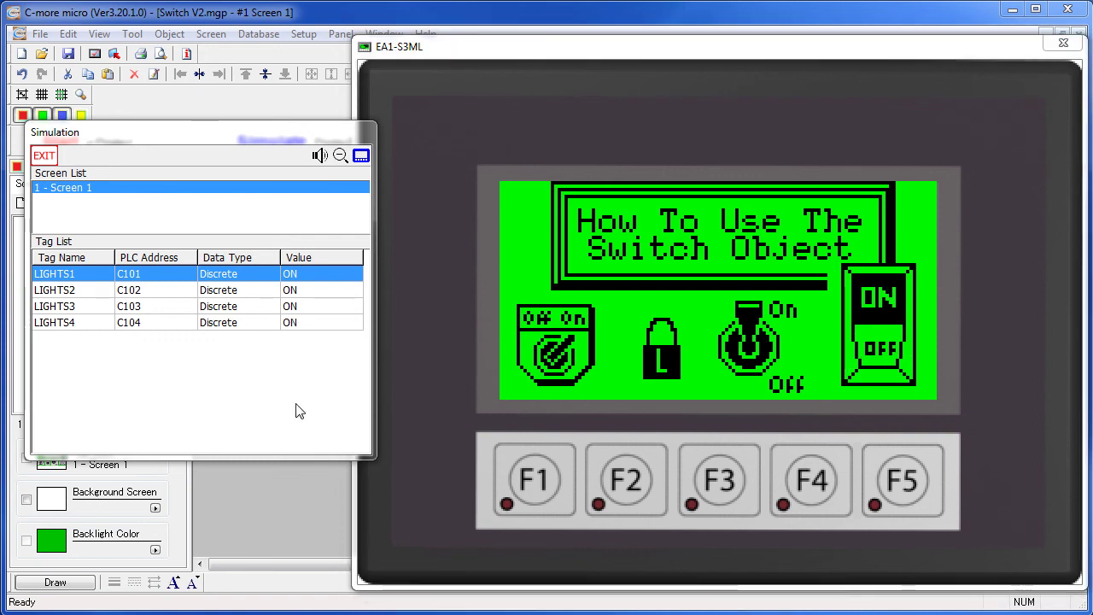